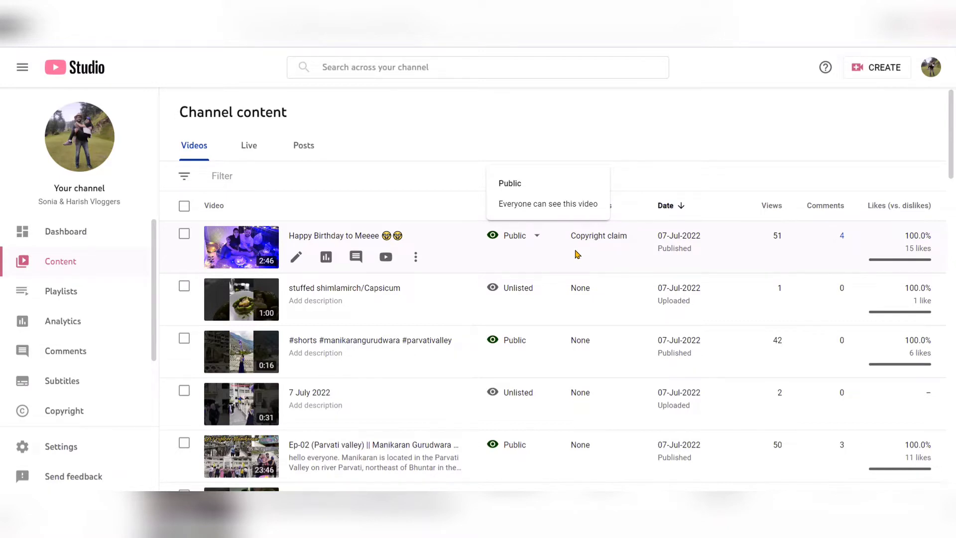
Step: Open the copyright claim details of the "Happy Birthday to Meeee" video and examine the channel impact, monetisation status and claimed song
mouse_move(601, 240)
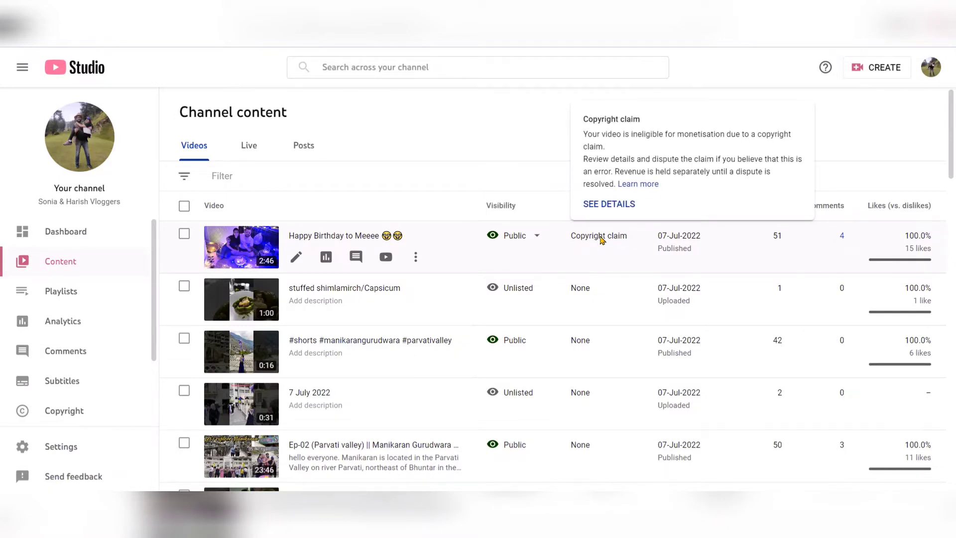
left_click(609, 205)
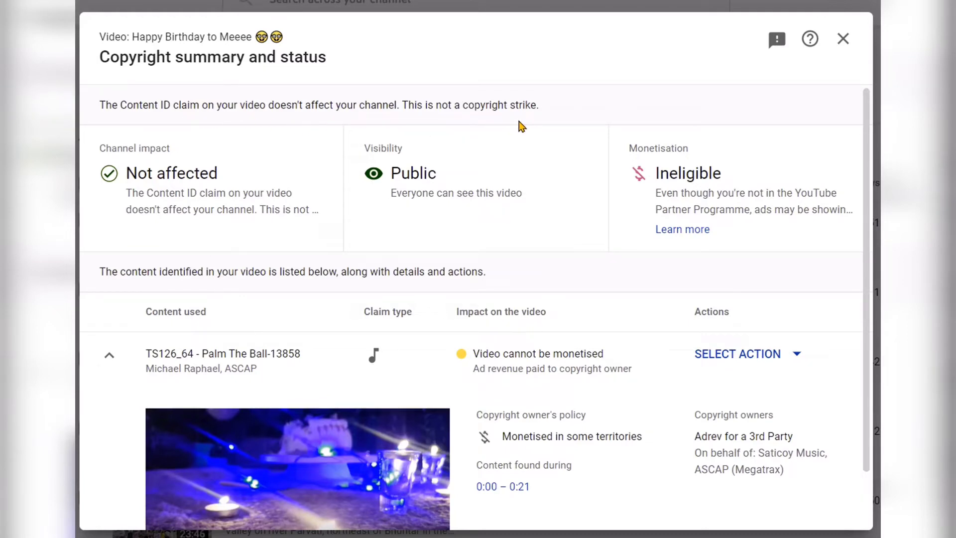
scroll(363, 158, "down", 1)
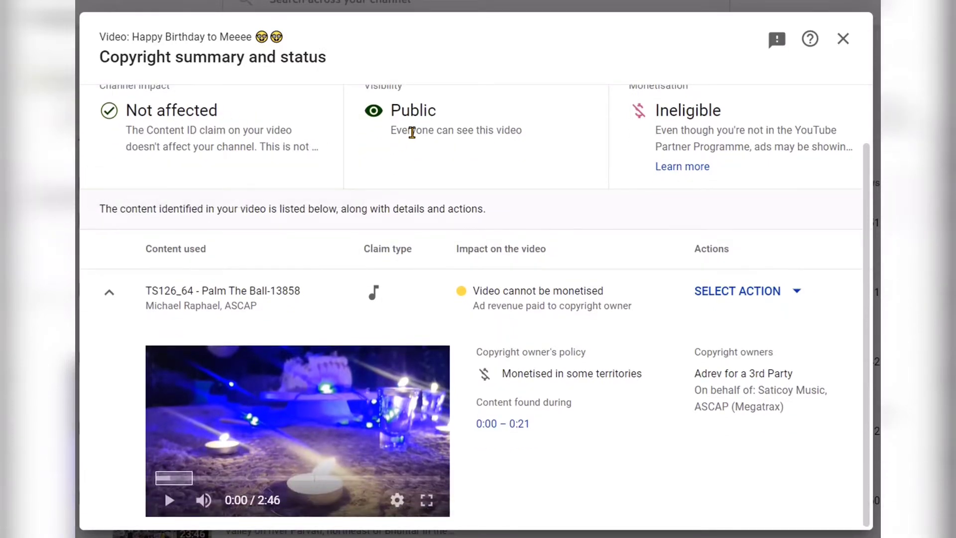
scroll(416, 137, "up", 1)
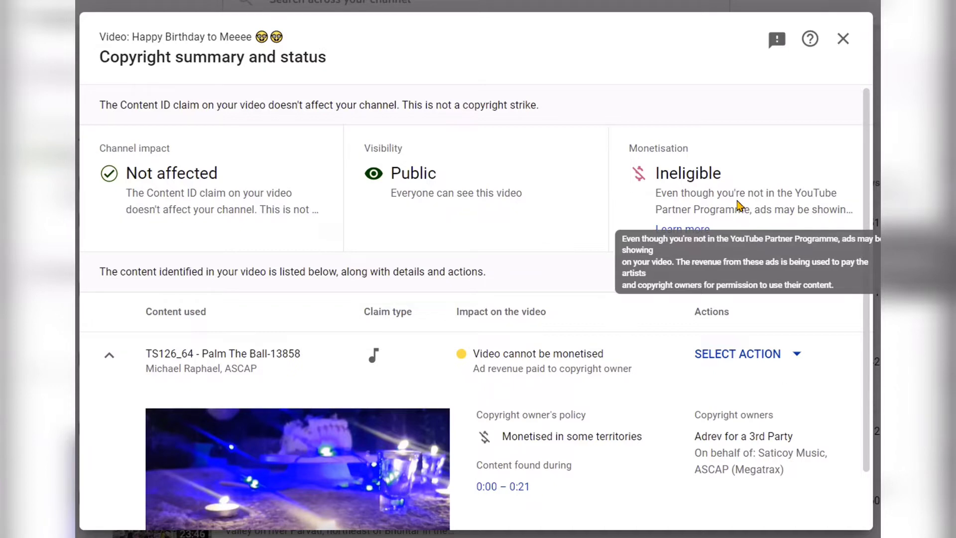
scroll(548, 264, "down", 2)
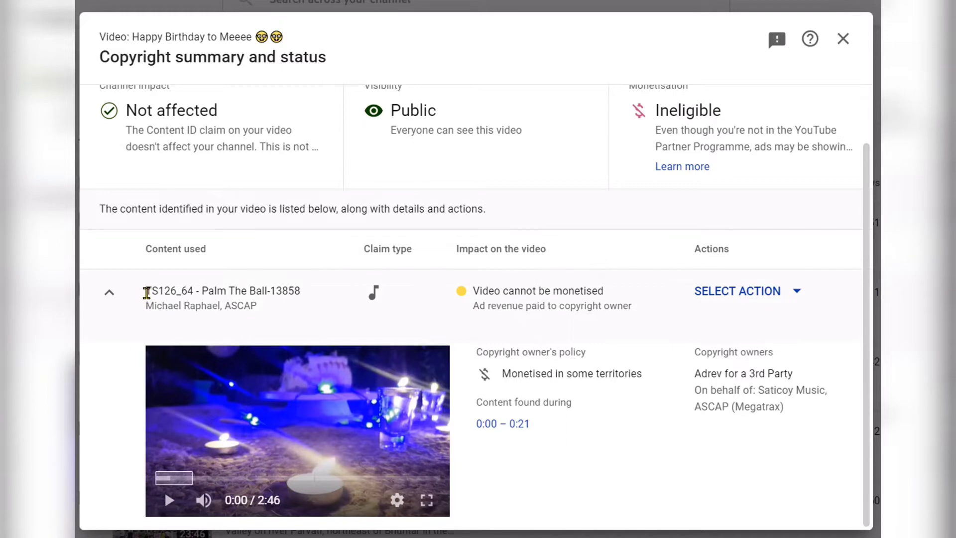
left_click_drag(147, 291, 270, 306)
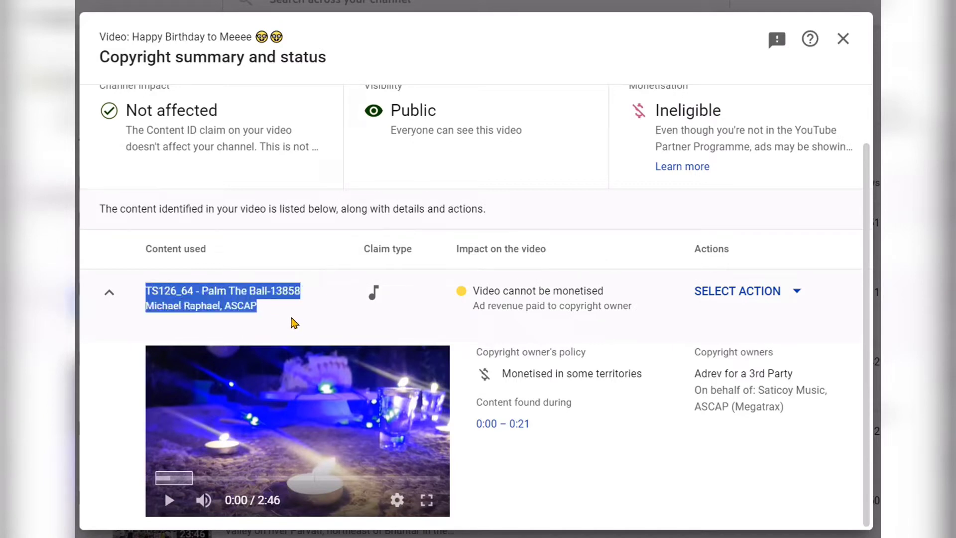
left_click(295, 322)
left_click(107, 358)
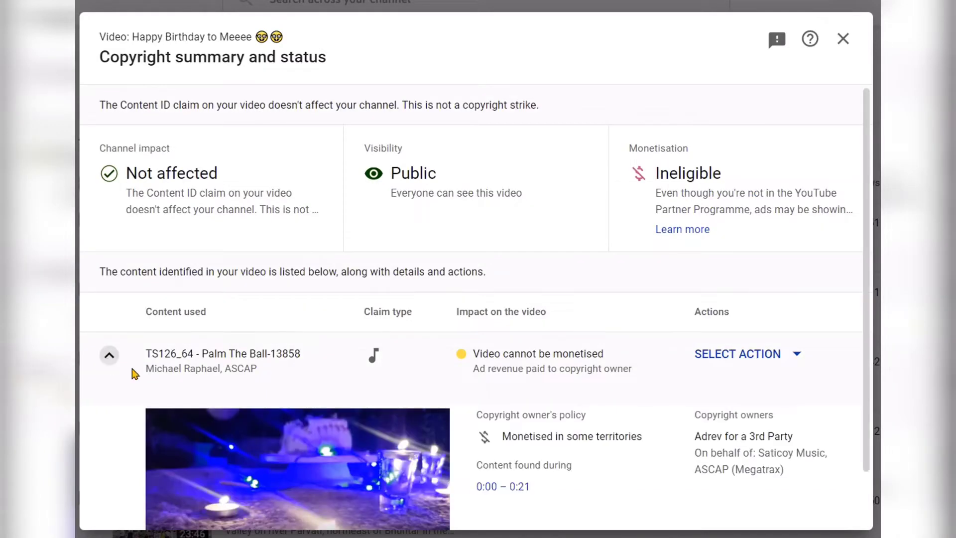
Step: Play the claimed 0:00 – 0:21 segment of the video in the claim details and pause it
scroll(226, 349, "down", 1)
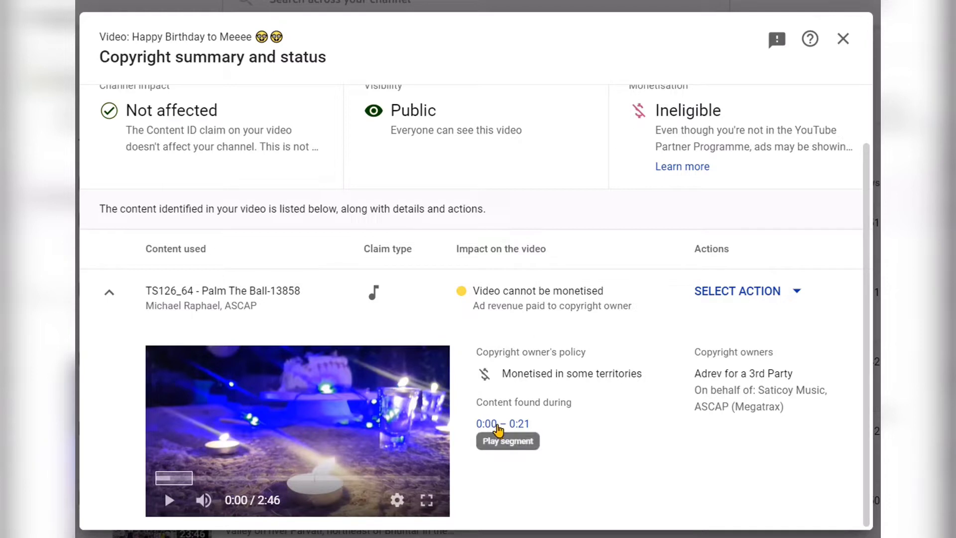
left_click(497, 424)
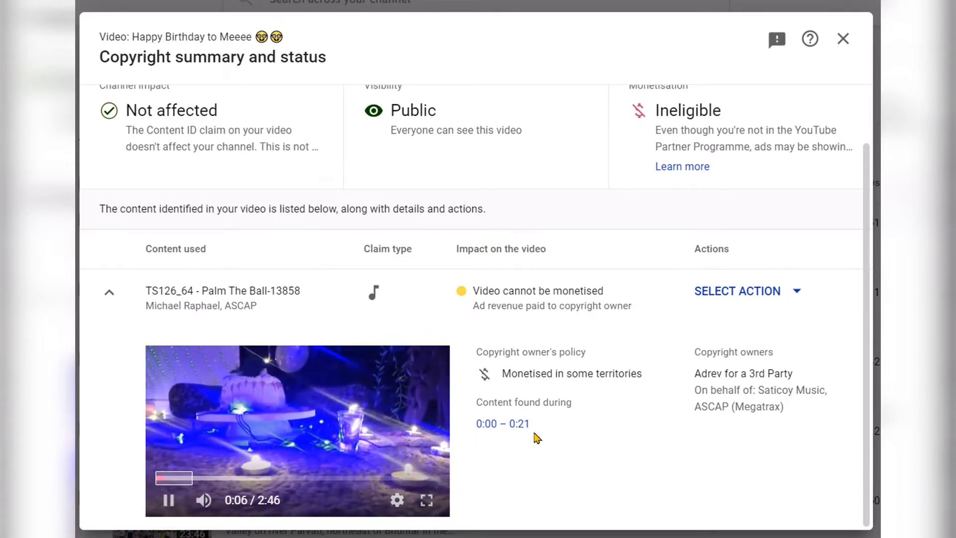
left_click(168, 503)
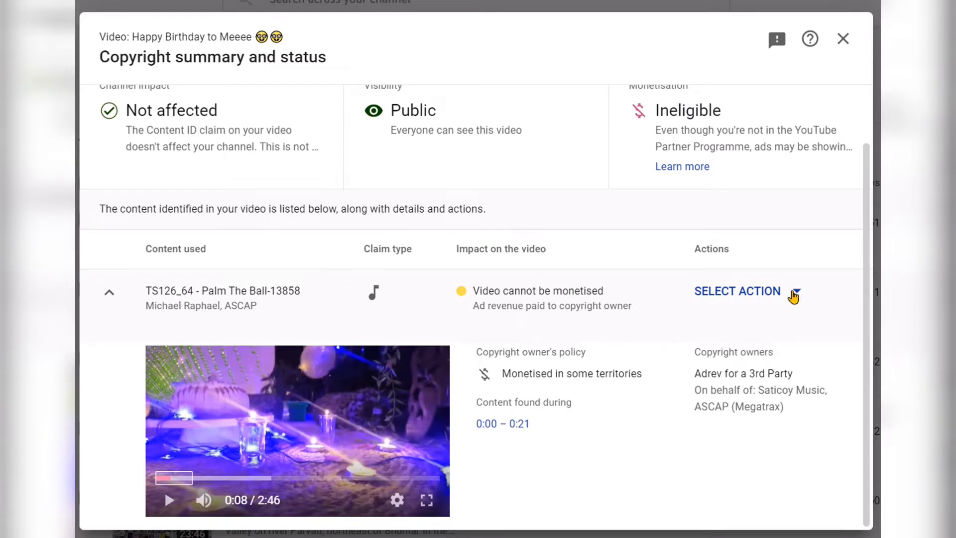
Step: Start a dispute of the Palm The Ball claim and complete Eligibility by declaring it isn't based on any of the listed invalid reasons
left_click(794, 294)
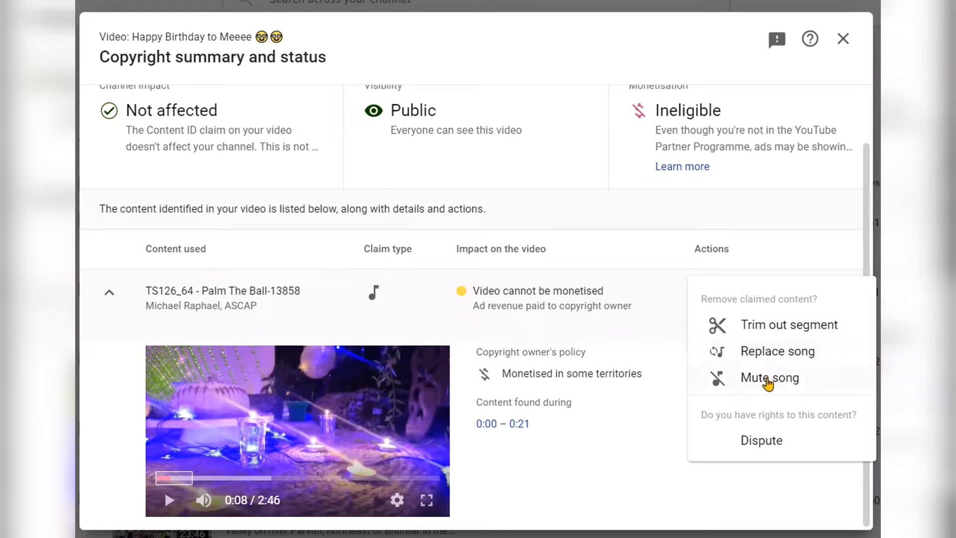
left_click(759, 440)
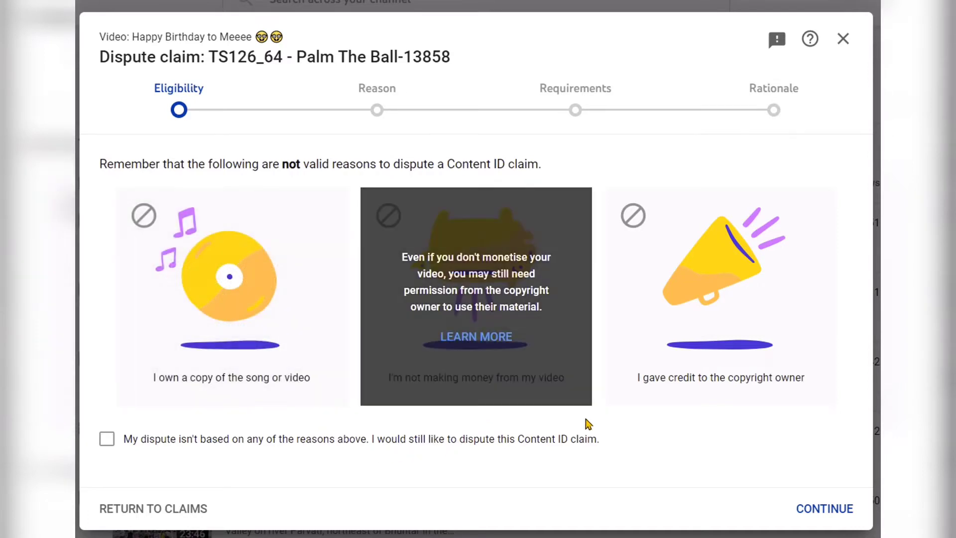
mouse_move(479, 388)
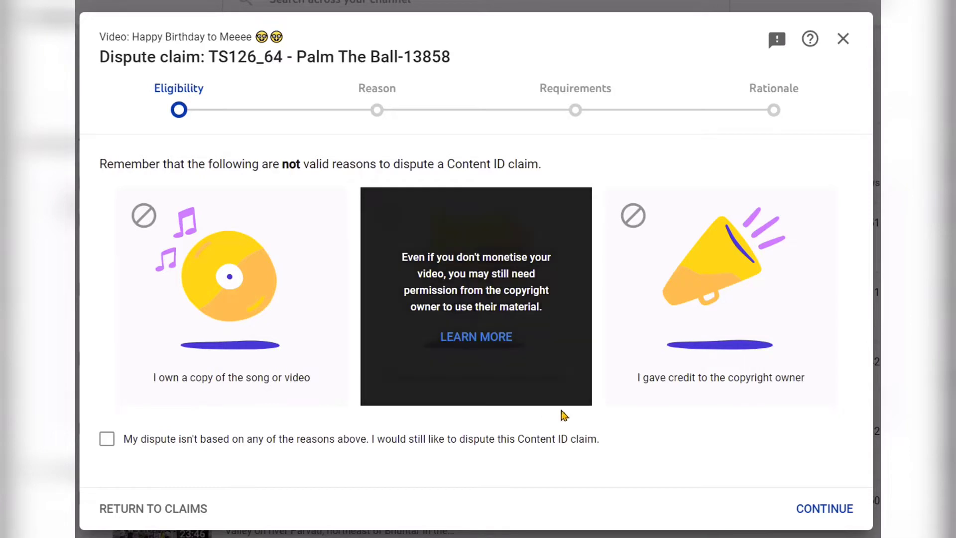
mouse_move(719, 367)
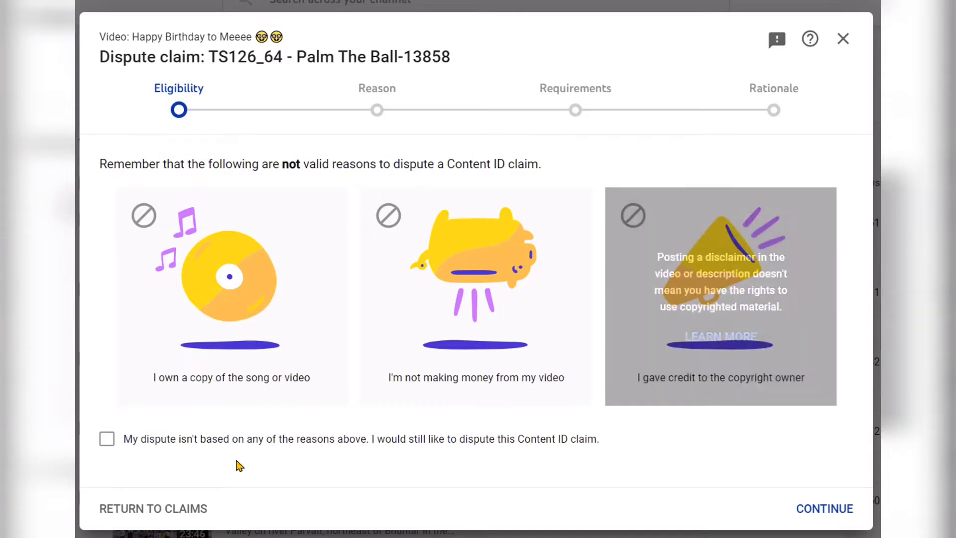
mouse_move(577, 260)
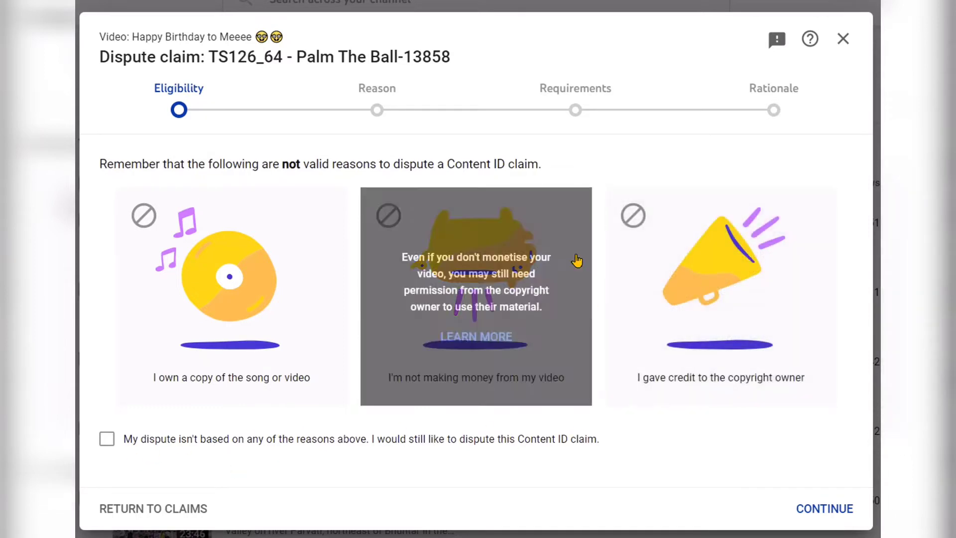
left_click(106, 439)
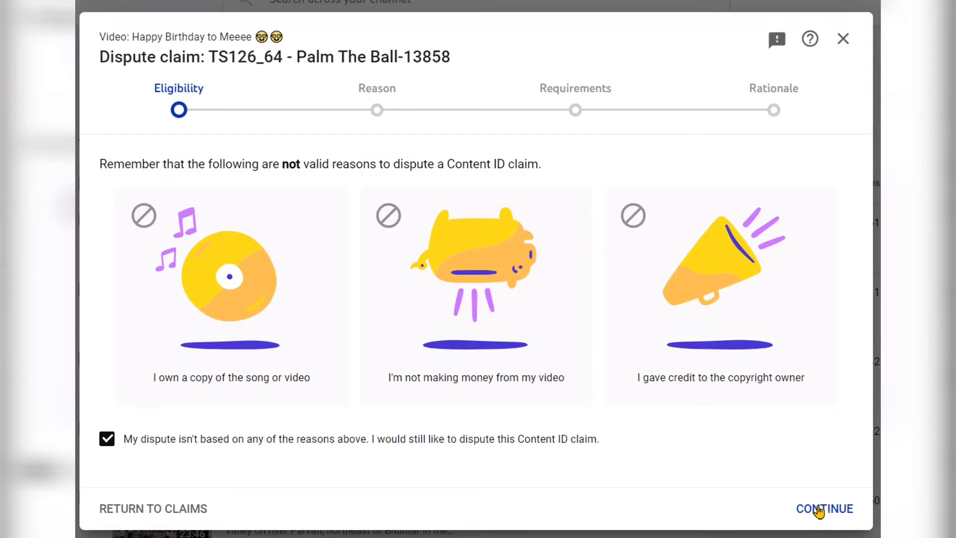
left_click(820, 510)
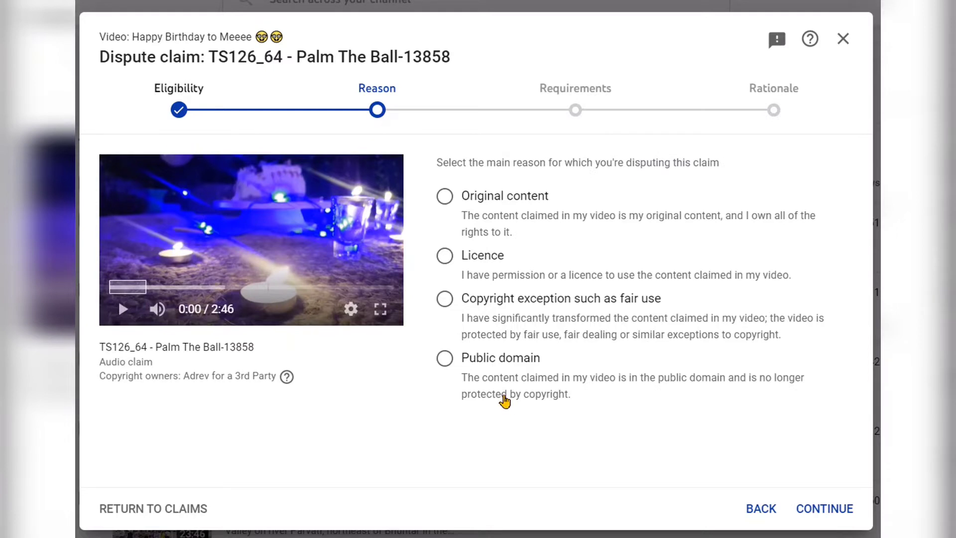
Step: Choose Public domain as the dispute reason and confirm that the claimed content is in the public domain or otherwise not protected by copyright
left_click(446, 361)
left_click(826, 510)
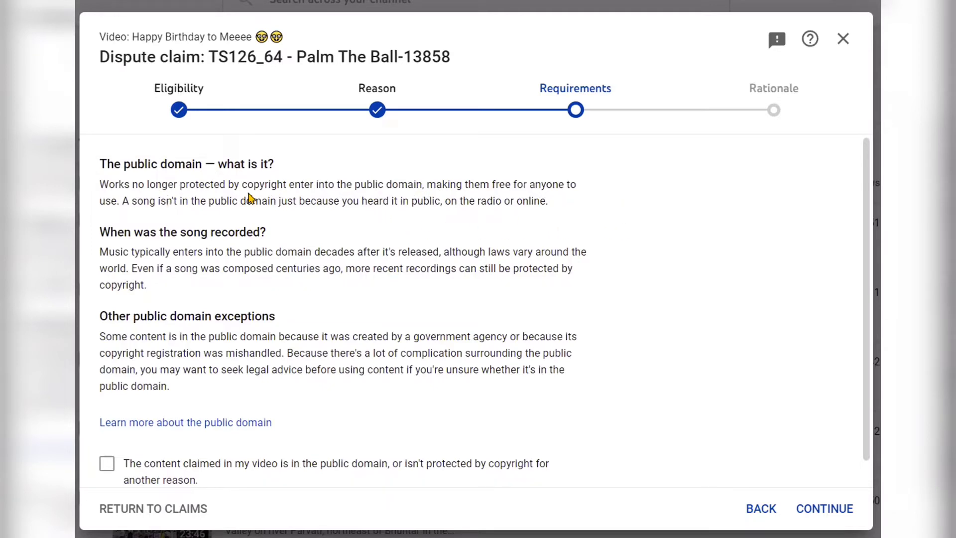
scroll(360, 189, "down", 1)
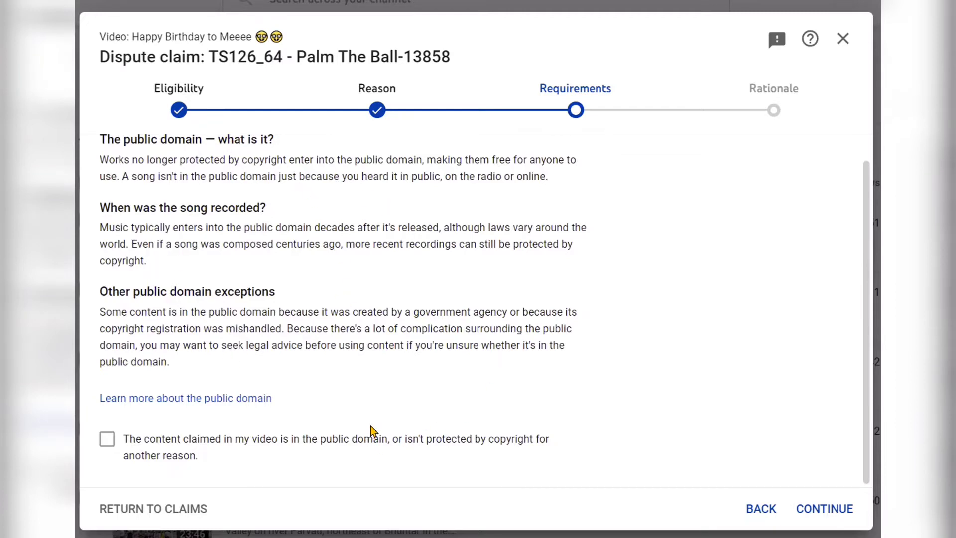
left_click(108, 440)
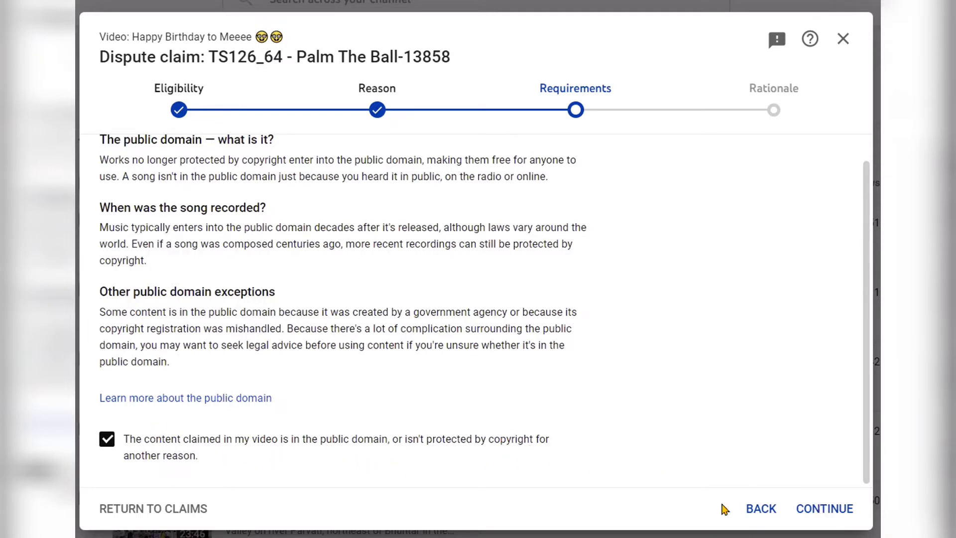
left_click(817, 509)
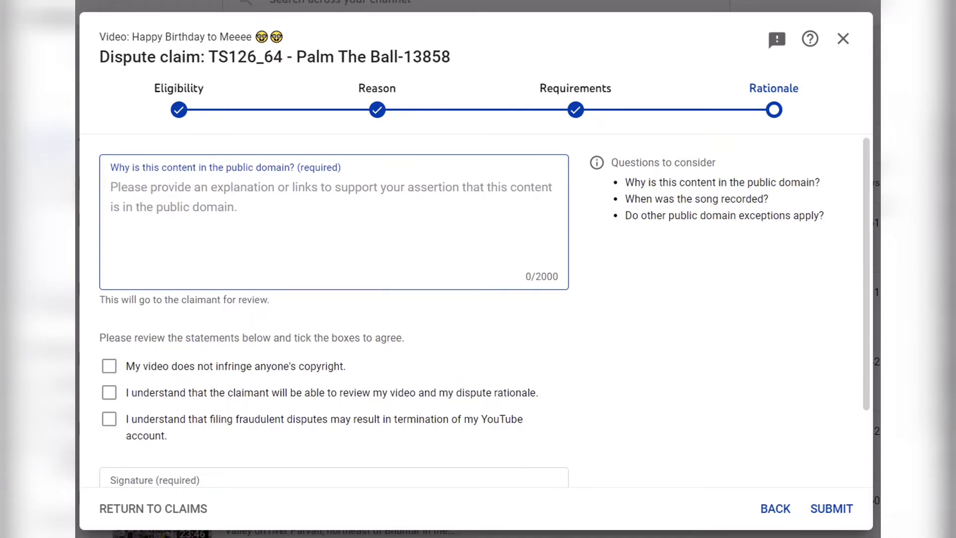
Step: Switch to the word-processor document, copy the entire prepared letter to the copyright owners, and paste it as the dispute's public-domain explanation
left_click(688, 481)
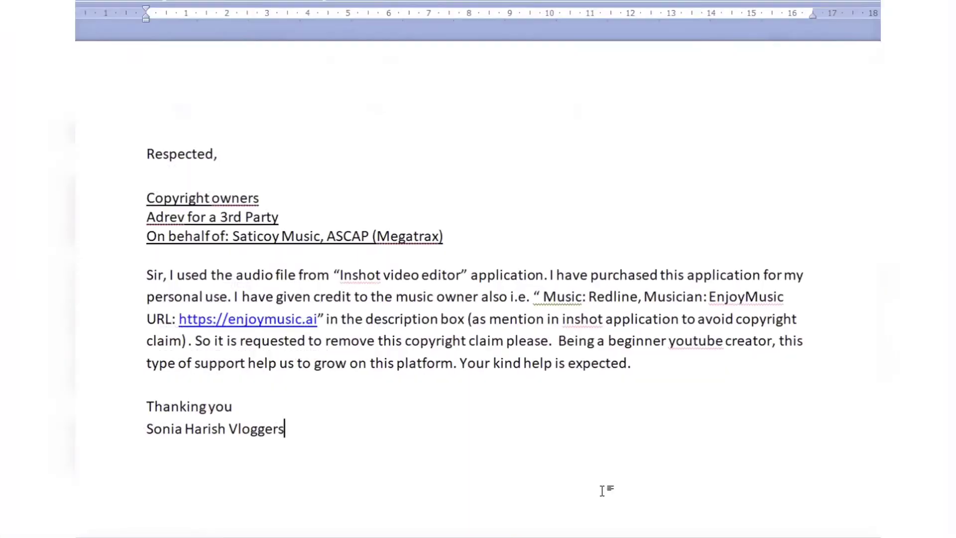
key("ctrl+a")
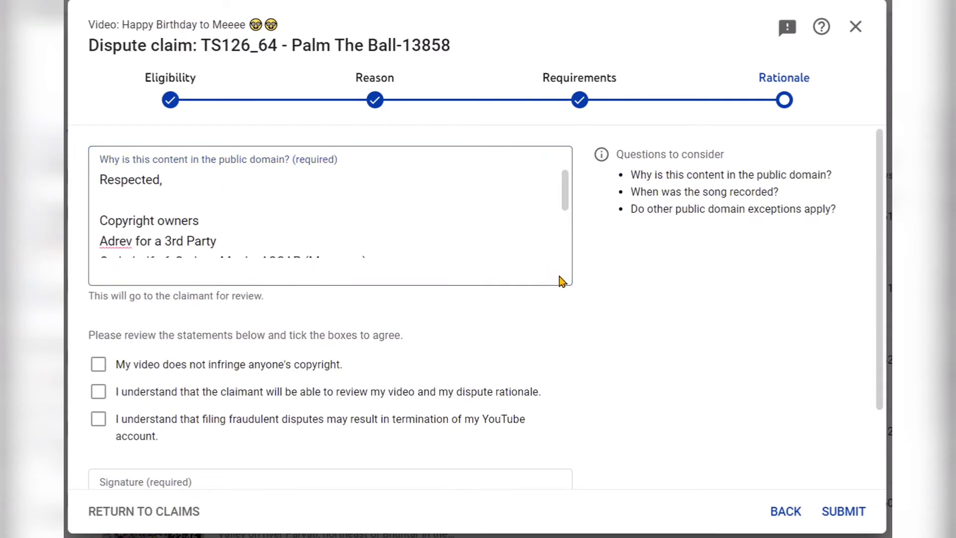
left_click(545, 253)
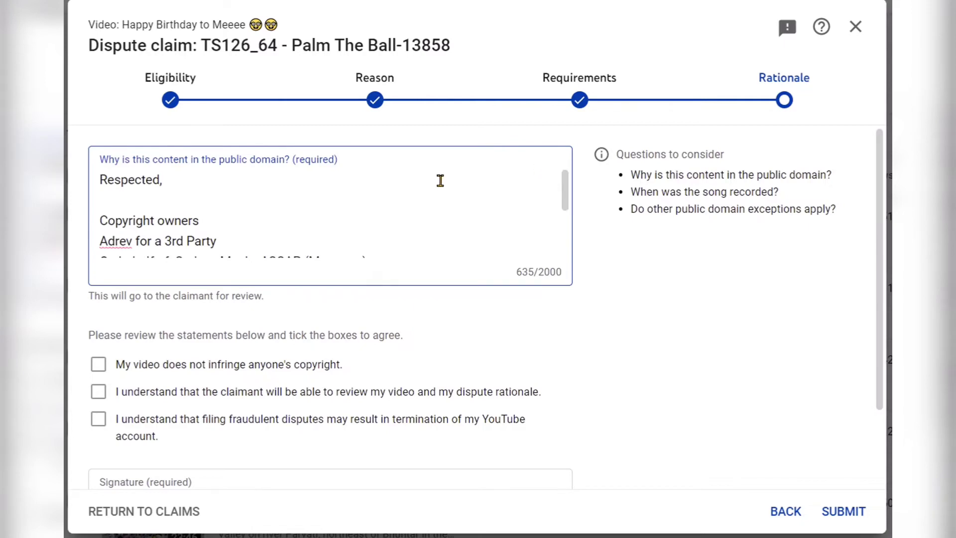
Step: Read through the pasted explanation from the greeting to the closing, checking the addressee, music credit, claim-removal request and sign-off
scroll(371, 211, "down", 5)
scroll(372, 211, "up", 3)
scroll(372, 212, "up", 2)
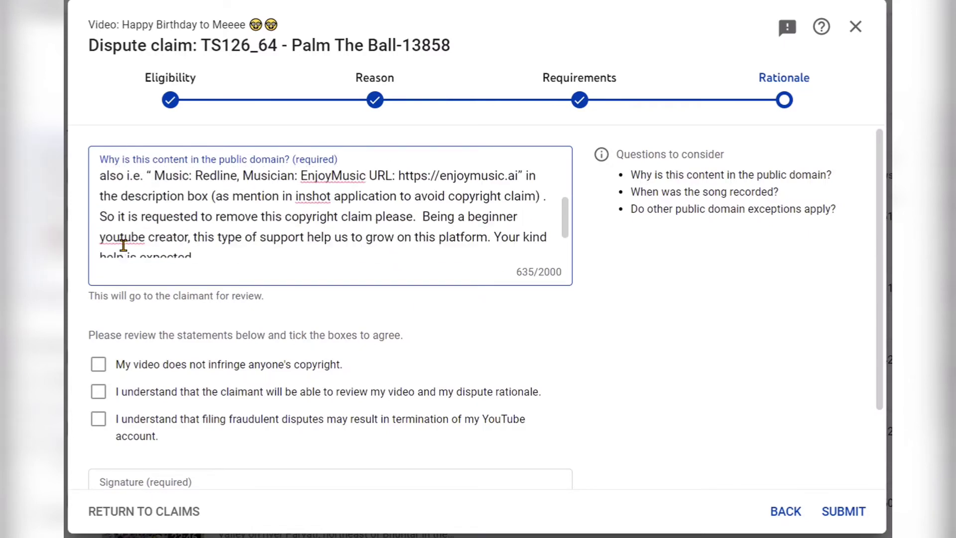
scroll(122, 241, "down", 5)
scroll(136, 164, "up", 5)
scroll(194, 241, "down", 2)
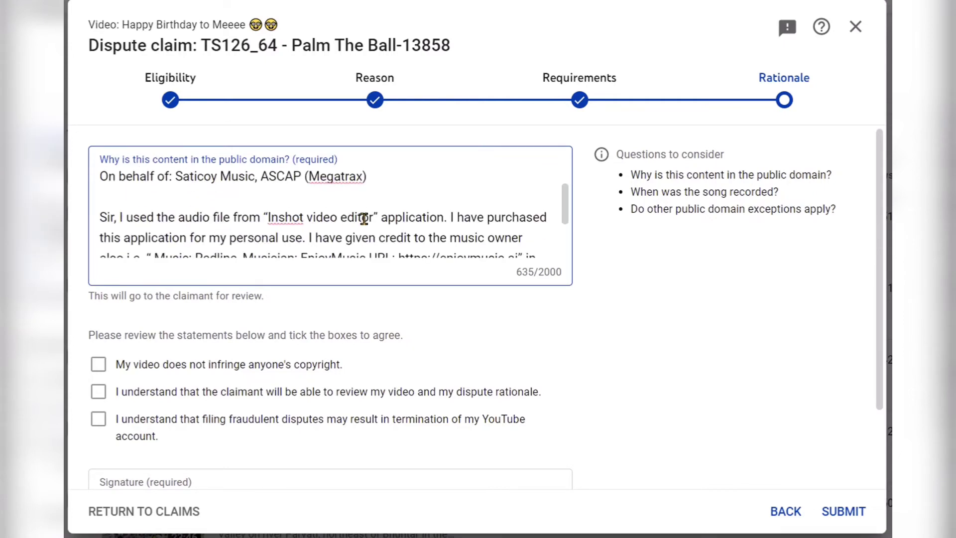
scroll(364, 219, "down", 2)
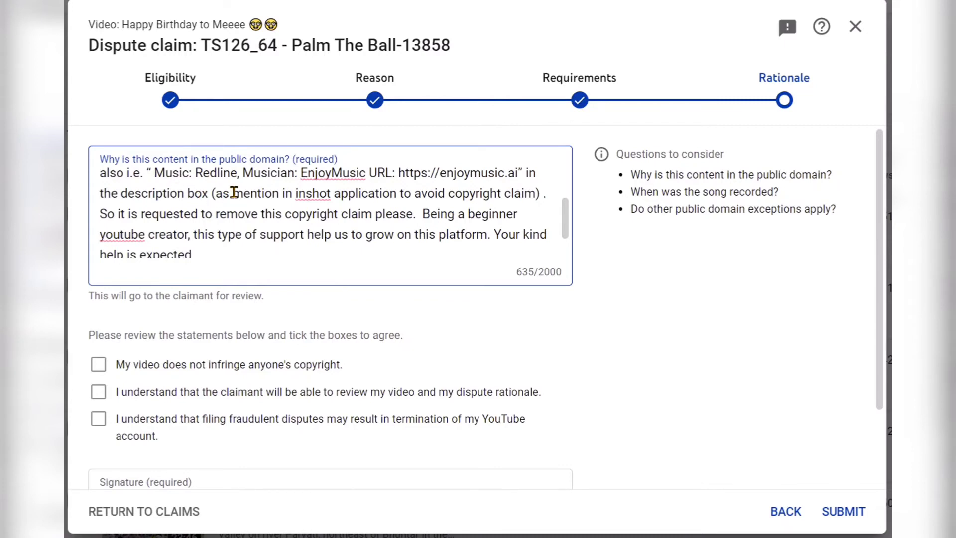
scroll(320, 203, "up", 3)
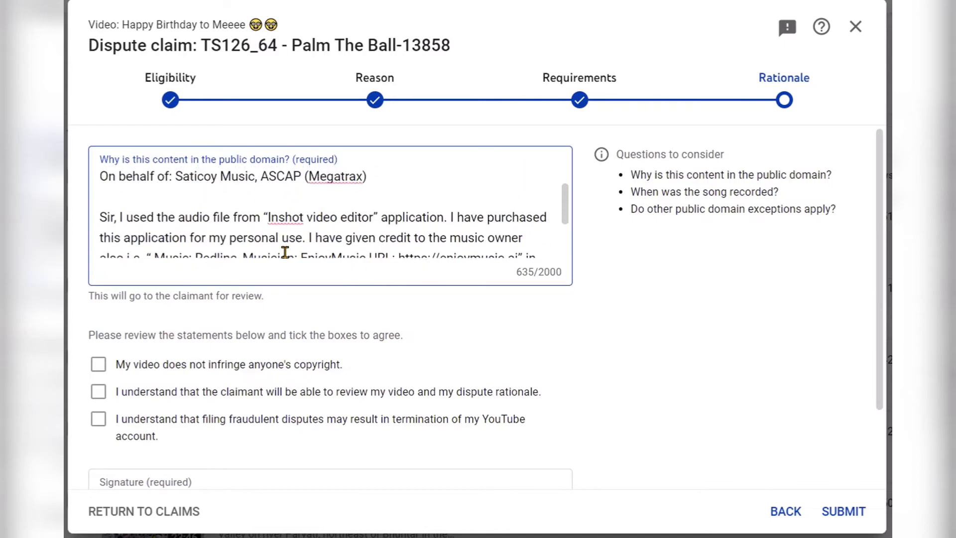
scroll(284, 249, "down", 3)
scroll(320, 218, "up", 3)
scroll(499, 238, "down", 3)
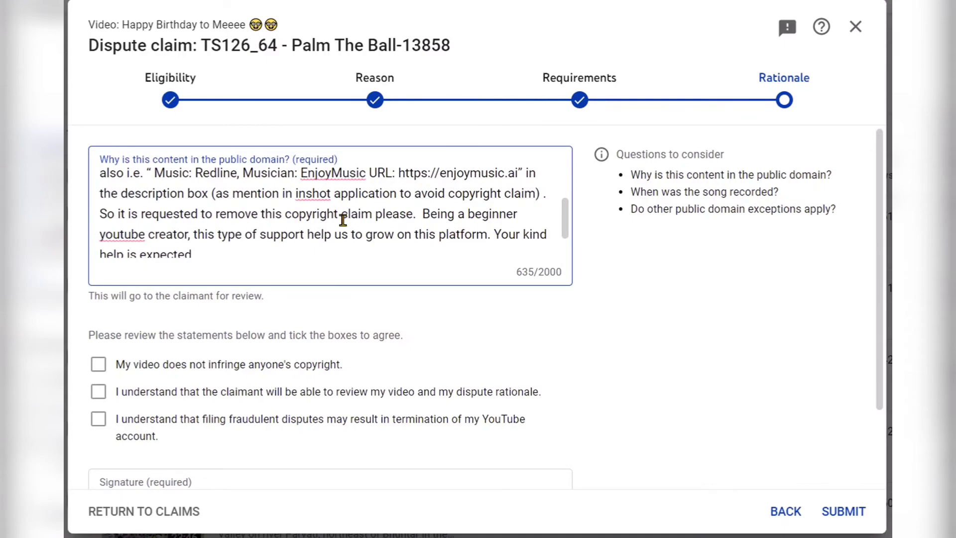
scroll(343, 219, "down", 2)
scroll(343, 219, "down", 1)
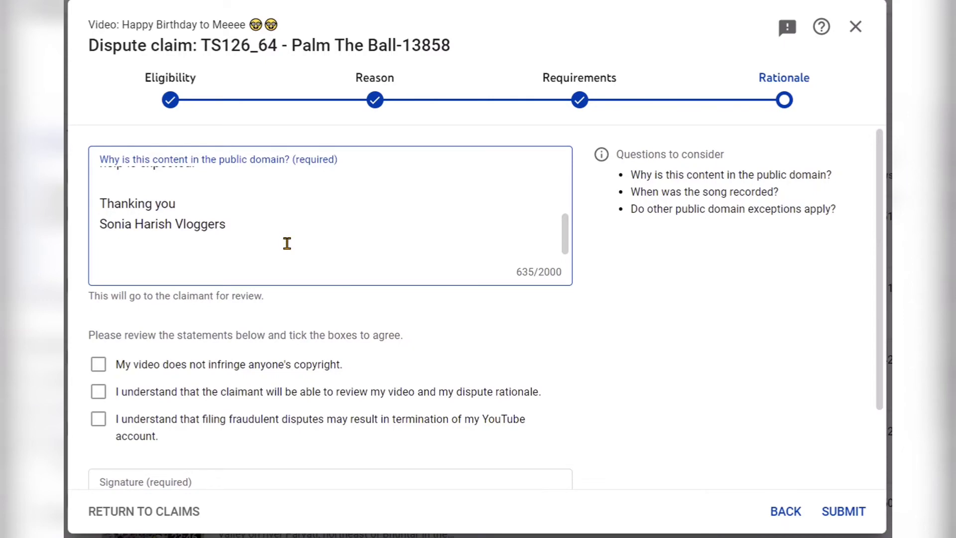
scroll(149, 207, "up", 3)
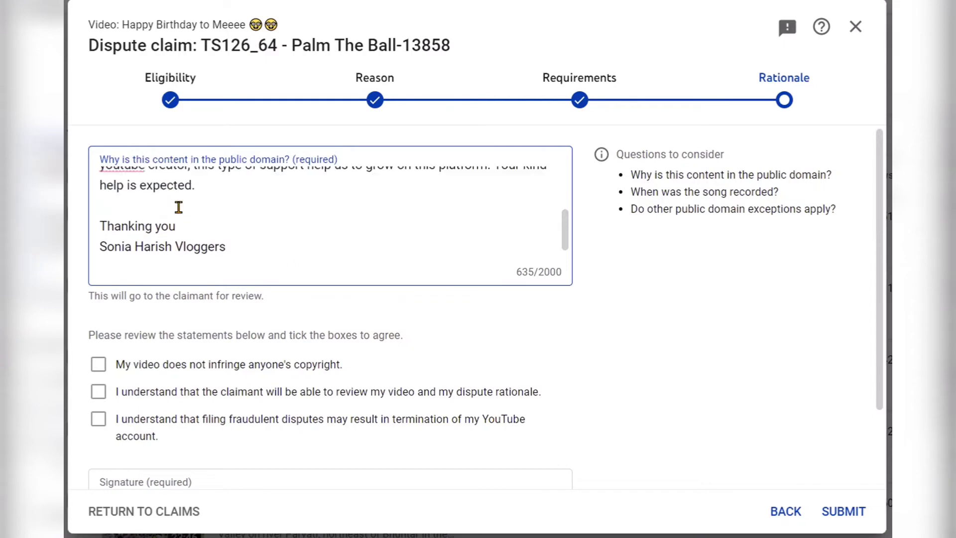
scroll(178, 207, "down", 3)
scroll(184, 210, "down", 1)
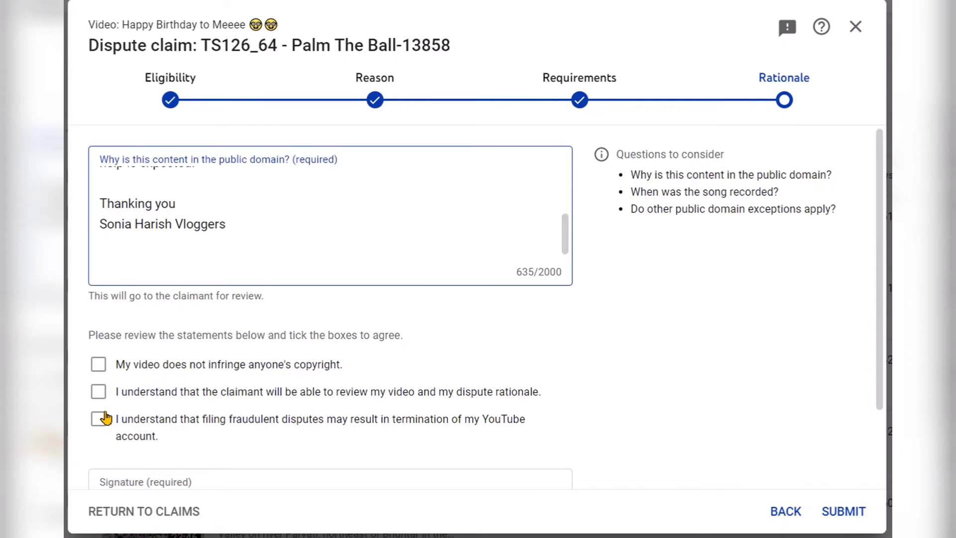
Step: Agree to all three dispute statements: no copyright infringement, claimant review of the video and rationale, and possible termination for fraudulent disputes
scroll(105, 419, "down", 2)
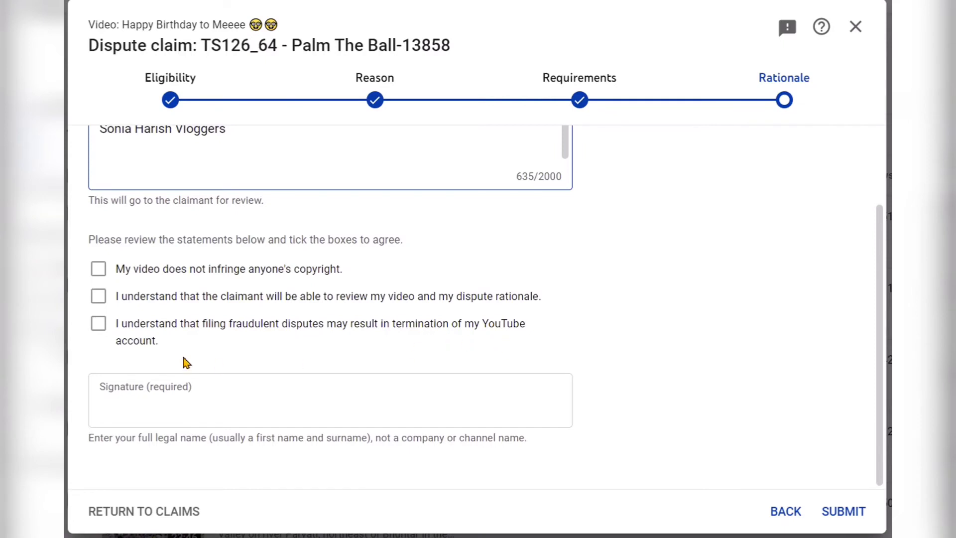
left_click(99, 270)
left_click(98, 296)
left_click(98, 324)
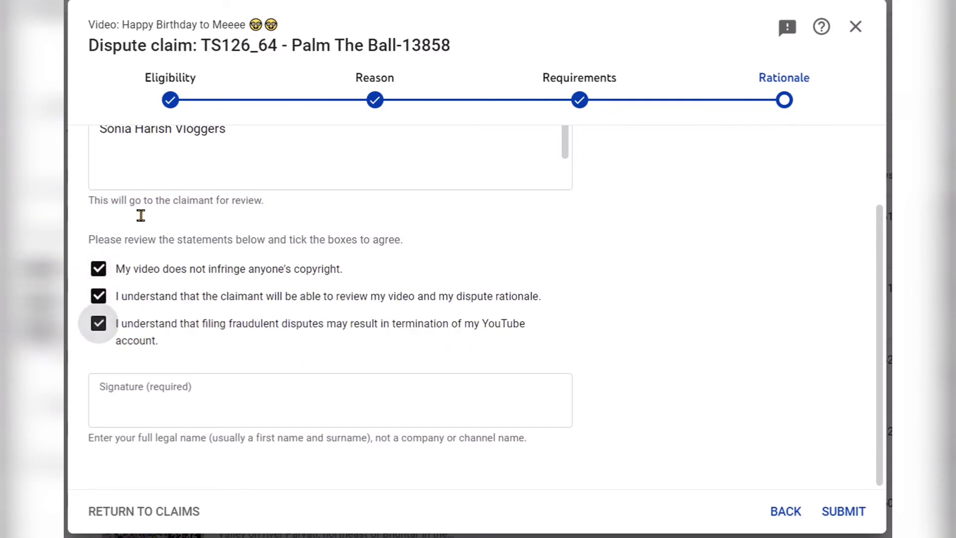
scroll(233, 182, "up", 2)
scroll(342, 207, "down", 3)
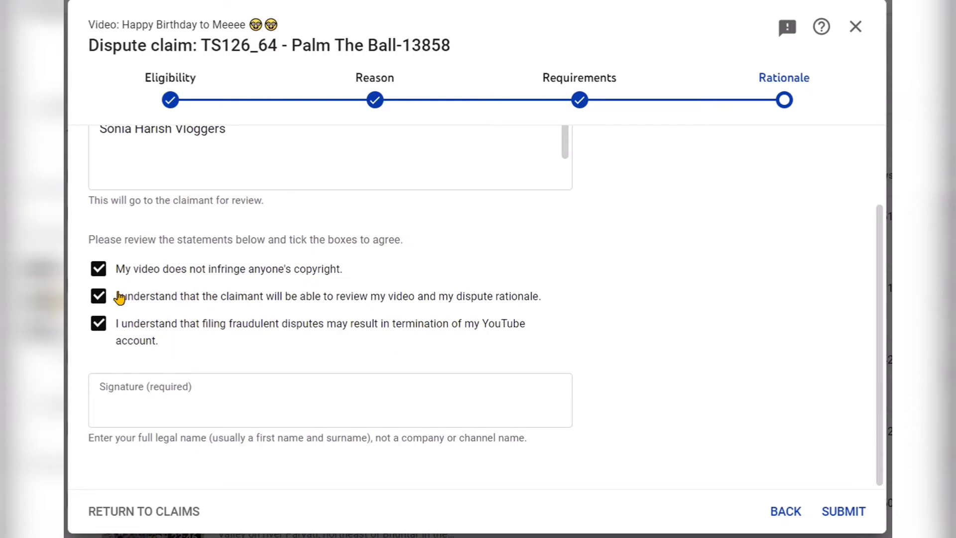
Step: Sign the dispute with the full legal name, submit it to the claimant, and dismiss the submission confirmation
left_click(130, 387)
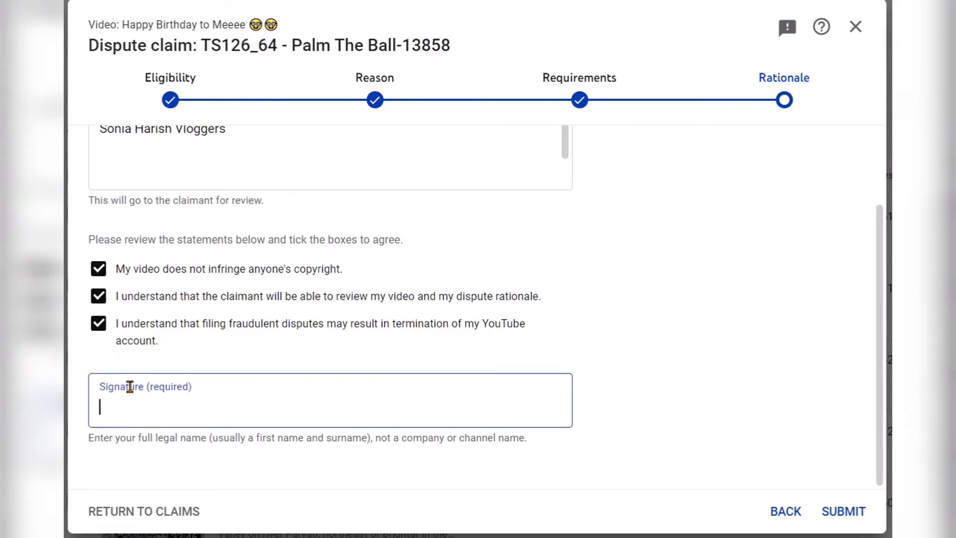
type("Sonia Verma")
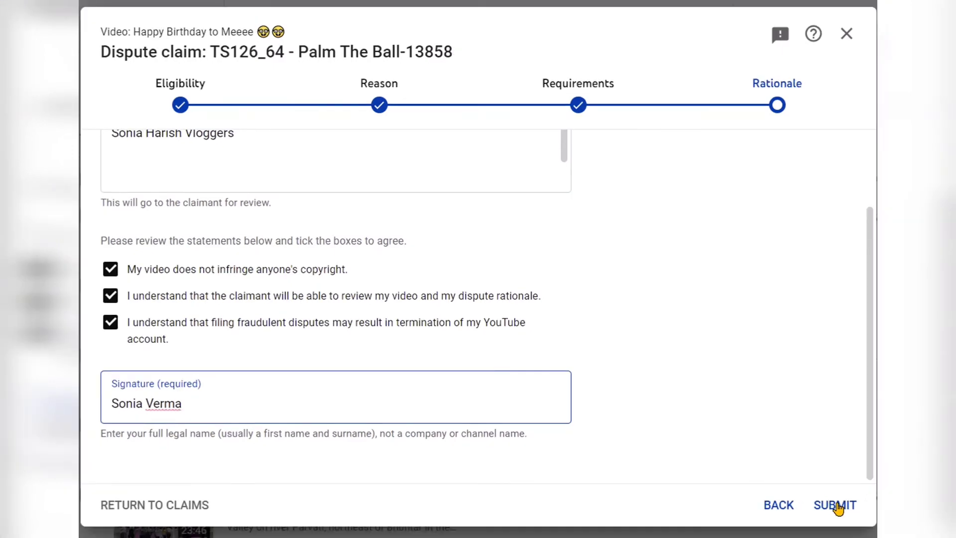
left_click(833, 506)
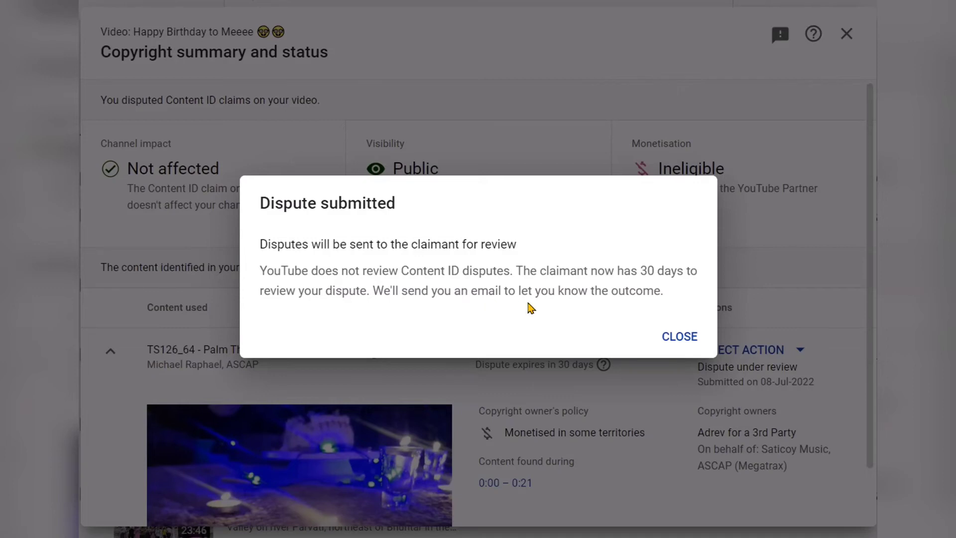
left_click(676, 338)
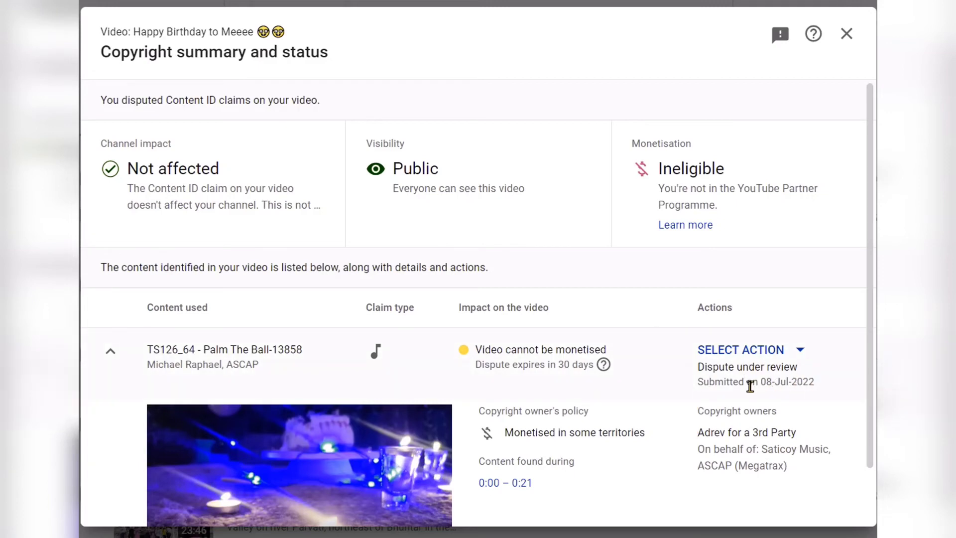
Step: Review the disputed claim's available actions, dispute status and copyright owners in the copyright summary, and close the summary
left_click(800, 354)
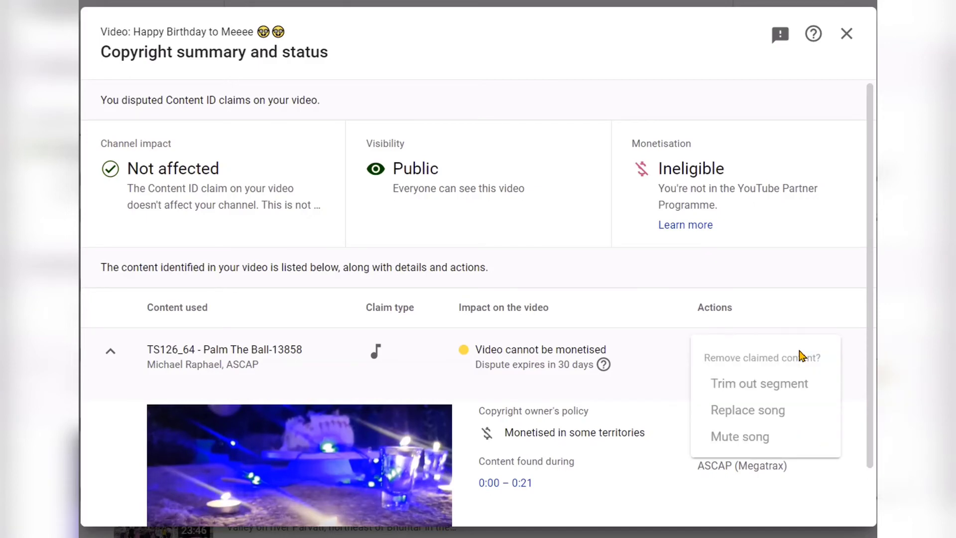
left_click(675, 364)
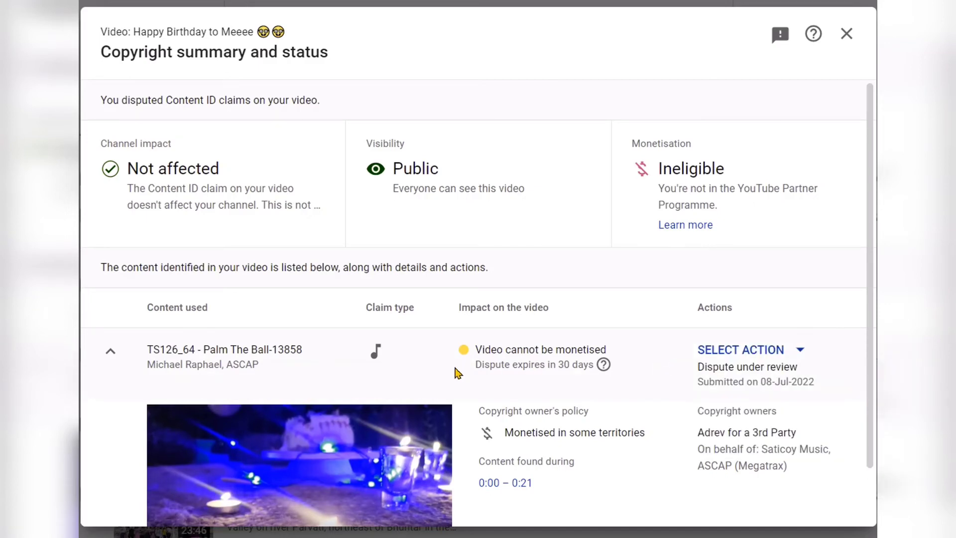
mouse_move(509, 358)
left_click_drag(699, 437, 839, 473)
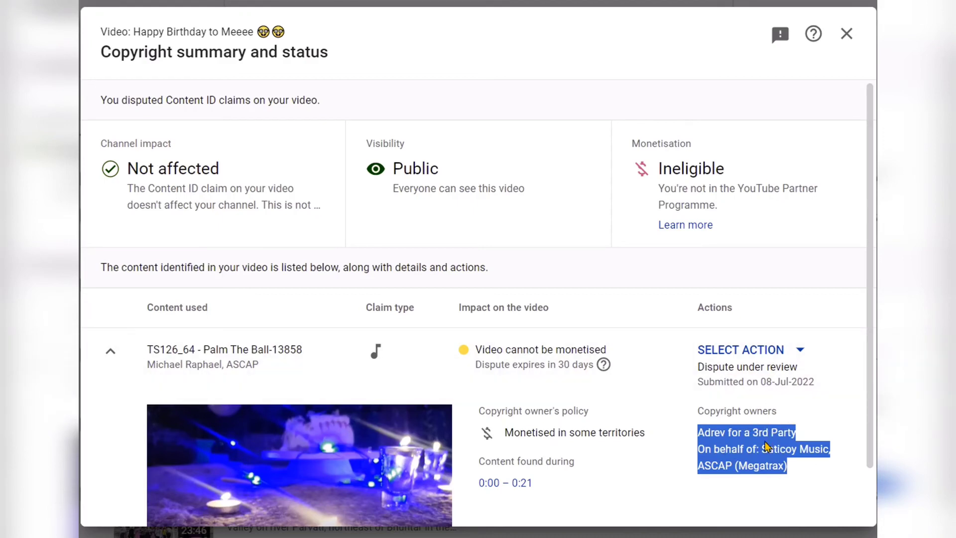
left_click(636, 466)
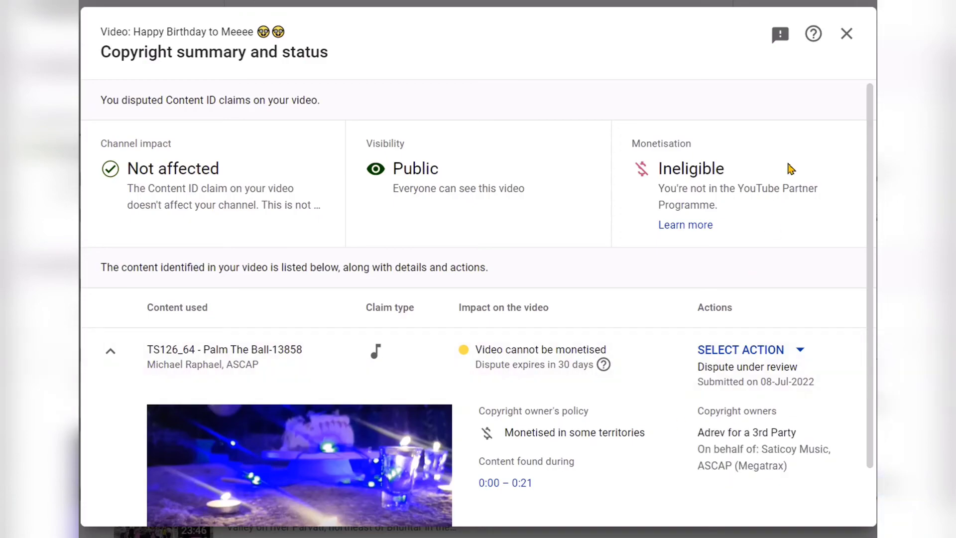
left_click(847, 33)
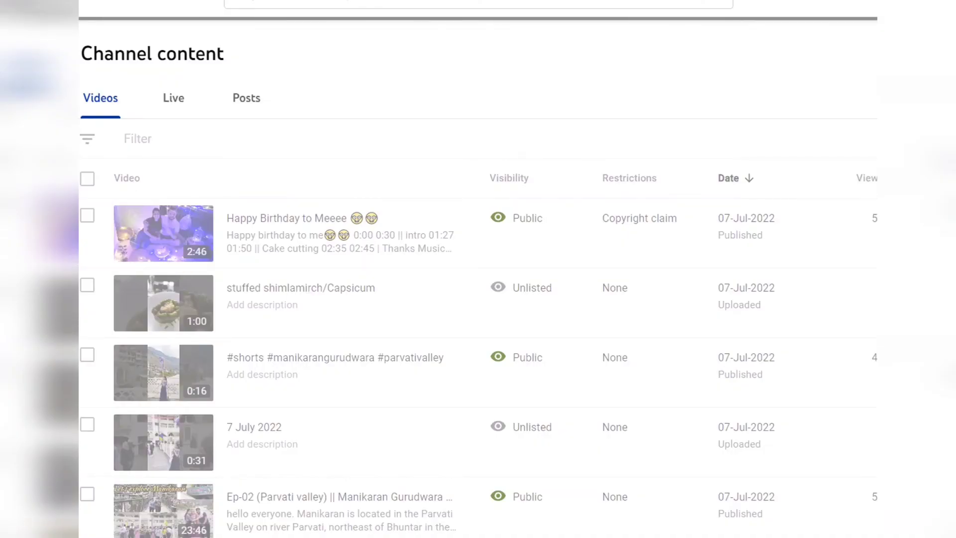
Step: Check the claim status of the Happy Birthday to Meeee video and examine the Redline music credit in its description
mouse_move(650, 232)
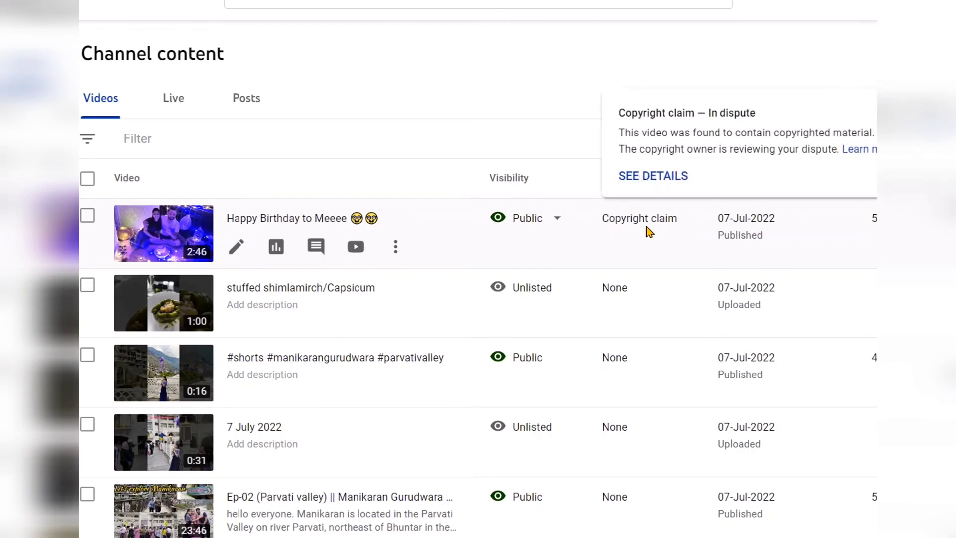
left_click(235, 244)
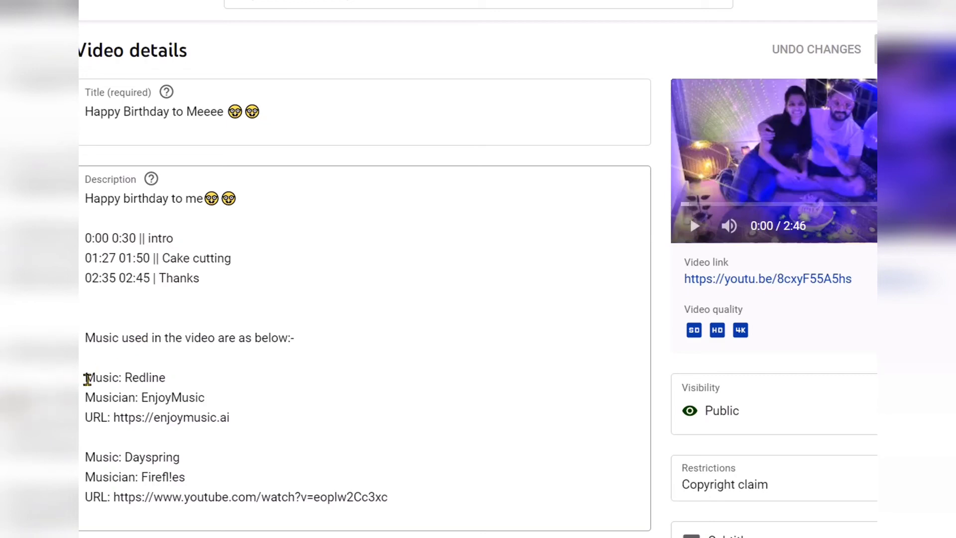
left_click_drag(86, 377, 233, 417)
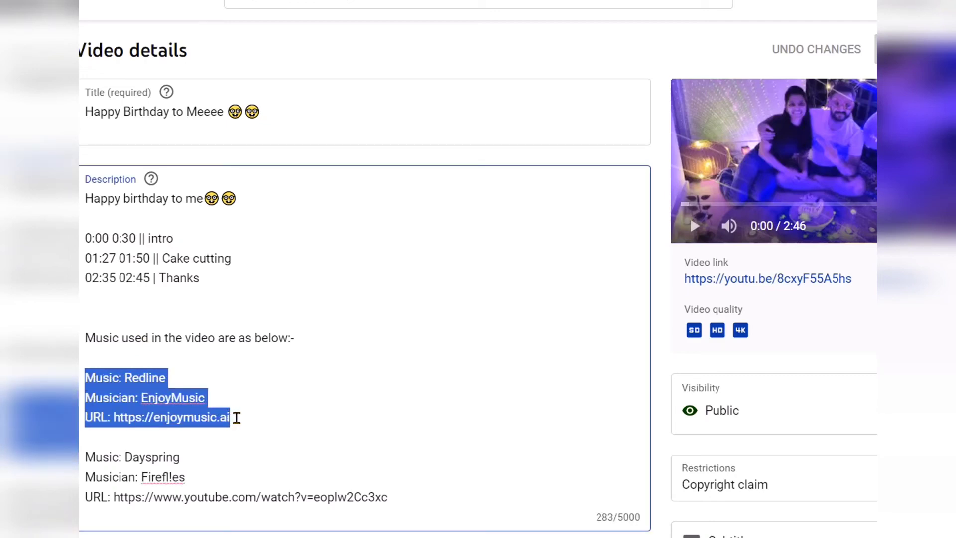
left_click(330, 405)
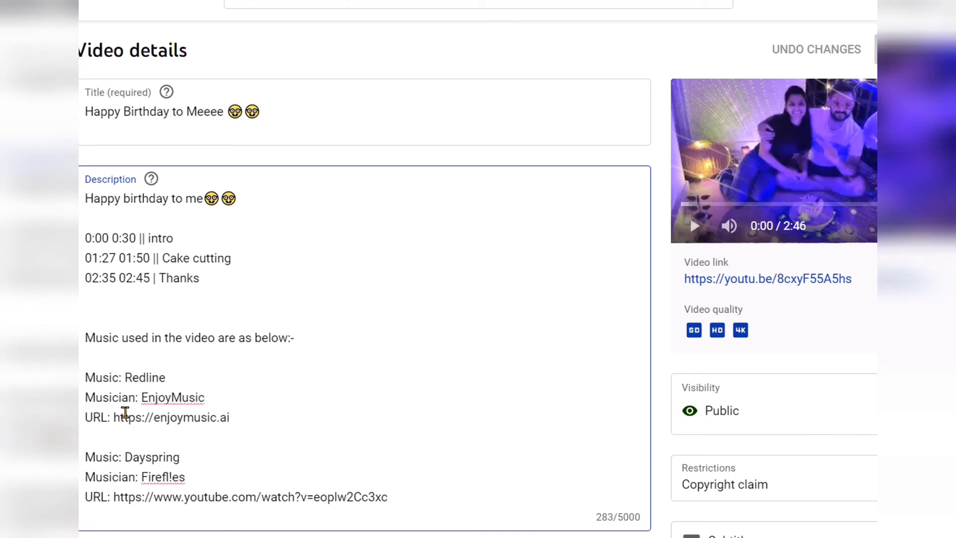